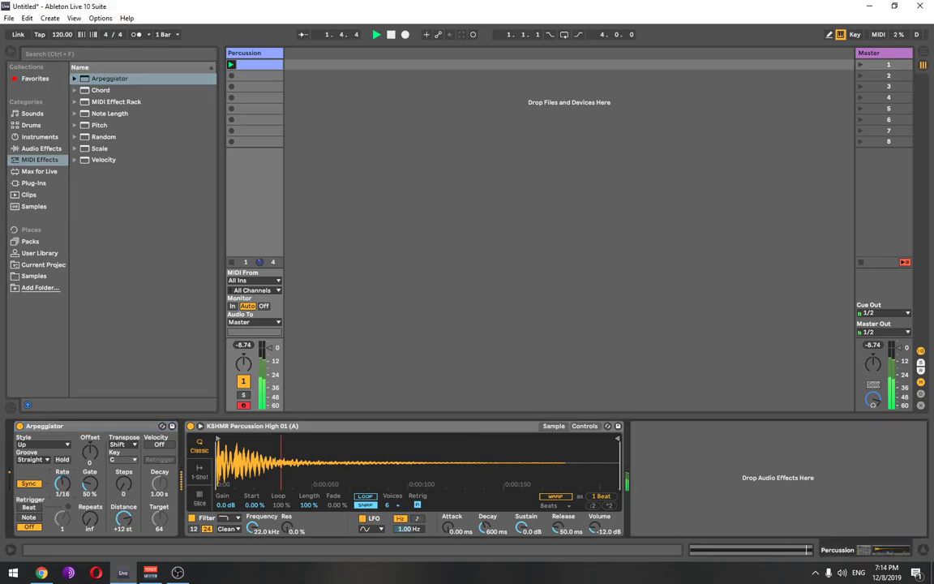
- Set the Percussion track's Arpeggiator to a Swing 16 groove, 28% gate and 2 steps
{"action": "left_click", "coordinate": [33, 459]}
{"action": "left_click", "coordinate": [31, 485]}
{"action": "left_click_drag", "start_coordinate": [89, 483], "coordinate": [89, 506]}
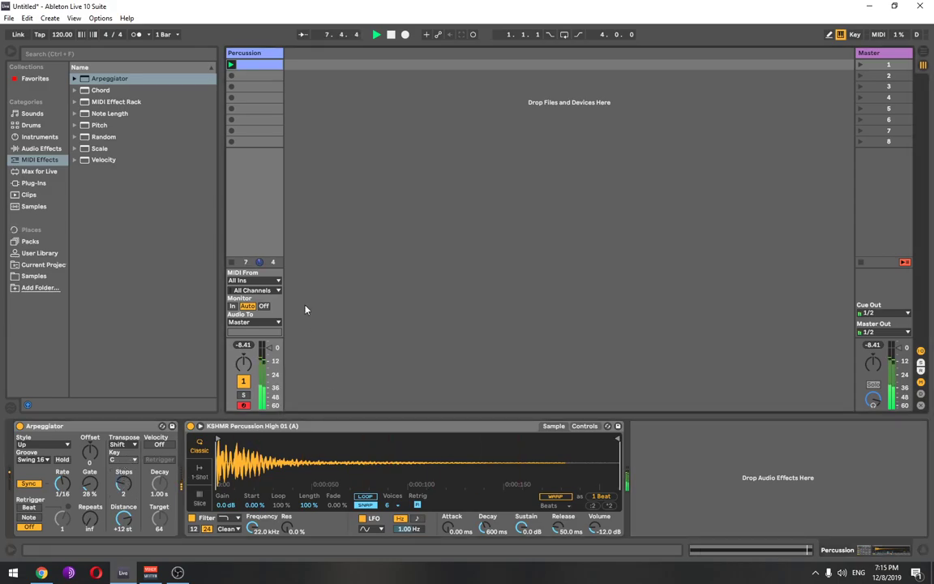
- Find Reverb among the audio effects and add it after the sampler on the Percussion track
{"action": "left_click", "coordinate": [50, 171]}
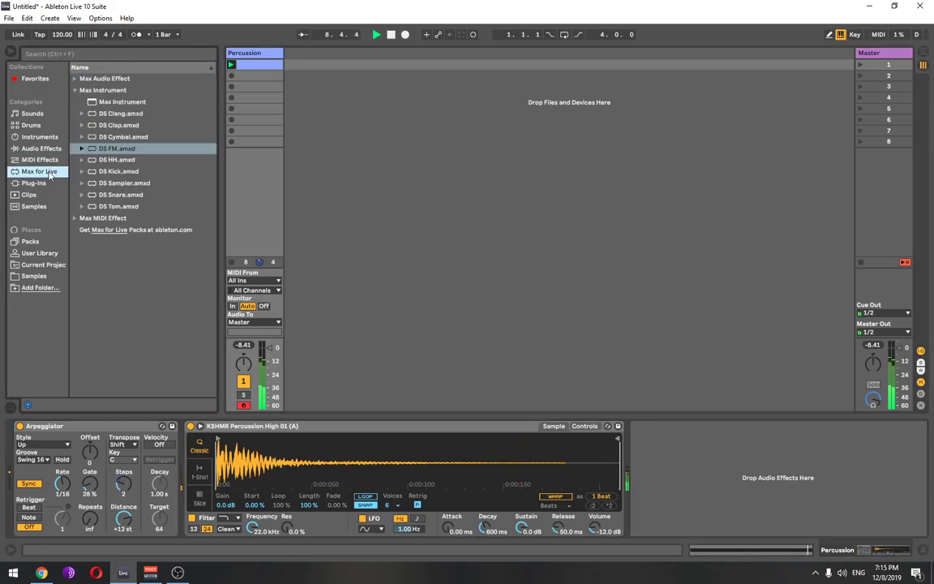
{"action": "left_click", "coordinate": [41, 148]}
{"action": "scroll", "coordinate": [157, 283], "scroll_direction": "down", "scroll_amount": 5}
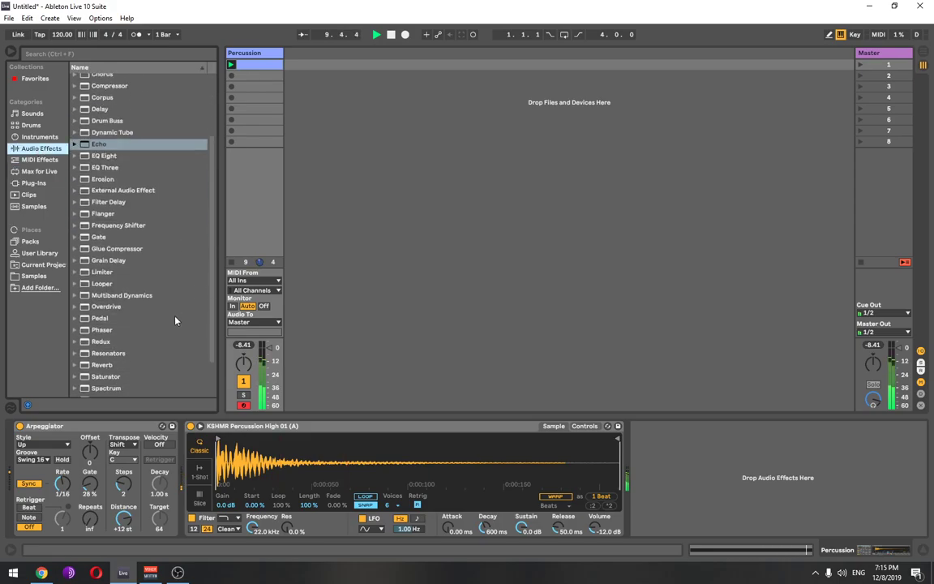
{"action": "left_click_drag", "start_coordinate": [150, 321], "coordinate": [675, 446]}
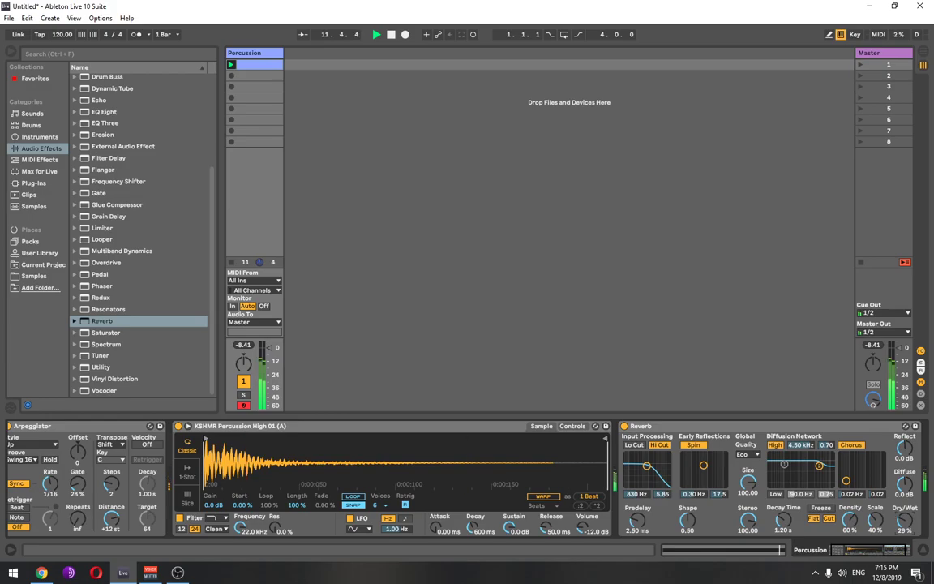
- Disable the Reverb's Spin, Hi Cut and Chorus, and set High quality, about 1.4 s decay time and 25% dry/wet
{"action": "left_click", "coordinate": [697, 446]}
{"action": "left_click", "coordinate": [665, 445]}
{"action": "left_click", "coordinate": [749, 455]}
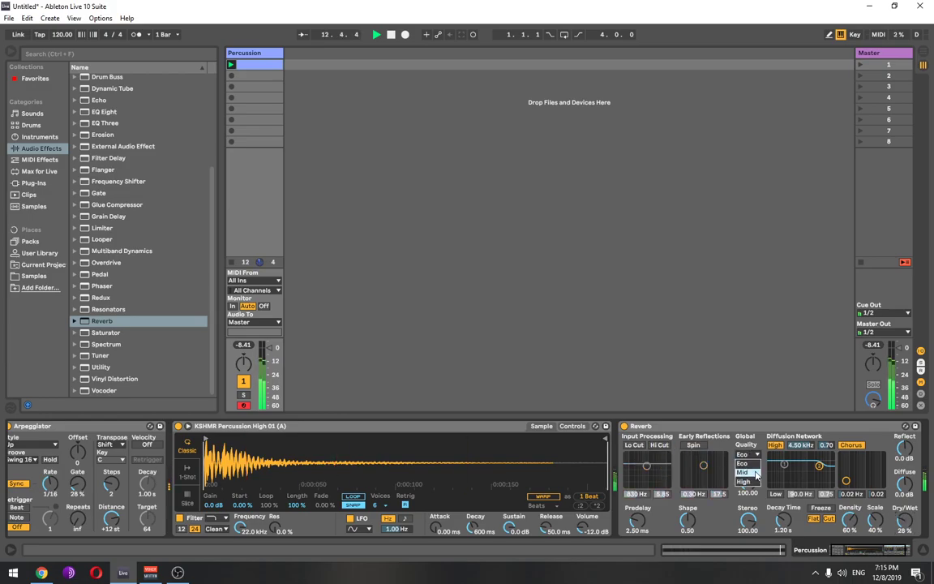
{"action": "left_click", "coordinate": [749, 482]}
{"action": "left_click", "coordinate": [847, 445]}
{"action": "left_click_drag", "start_coordinate": [783, 519], "coordinate": [783, 517]}
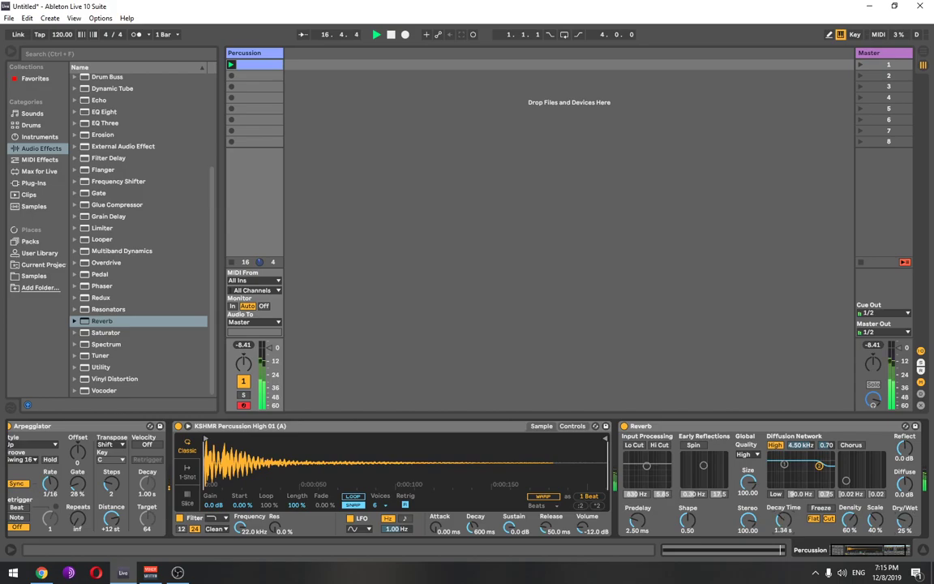
{"action": "left_click_drag", "start_coordinate": [853, 551], "coordinate": [844, 549]}
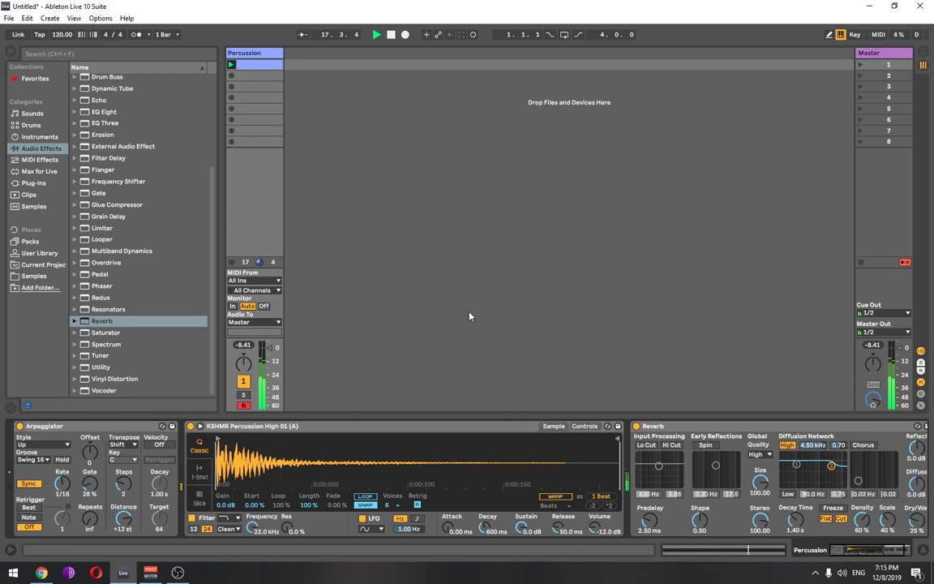
- Load the Max for Live DS Kick instrument on a new track and rename that track as Kick
{"action": "left_click", "coordinate": [45, 172]}
{"action": "left_click", "coordinate": [44, 184]}
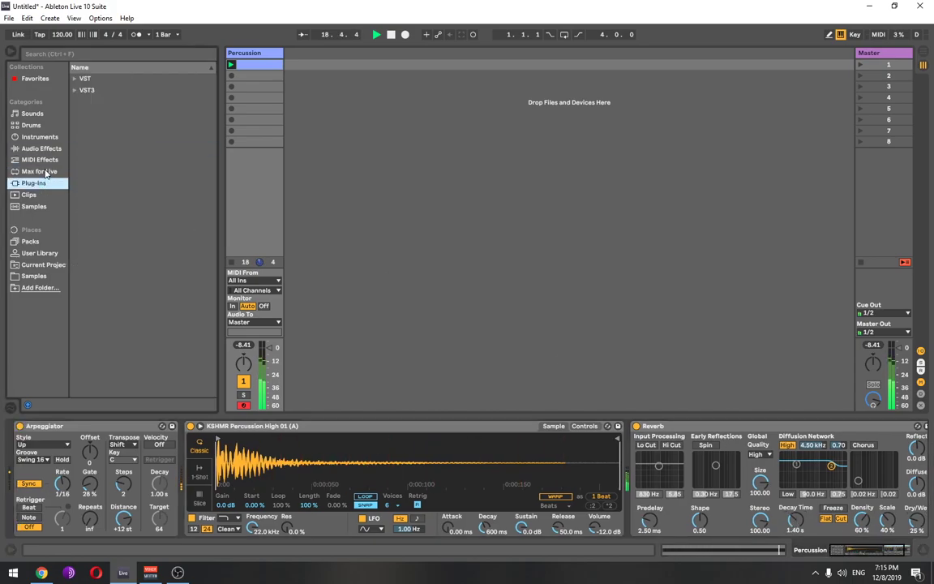
{"action": "left_click", "coordinate": [46, 172]}
{"action": "left_click_drag", "start_coordinate": [114, 171], "coordinate": [354, 146]}
{"action": "key", "text": "ctrl+r"}
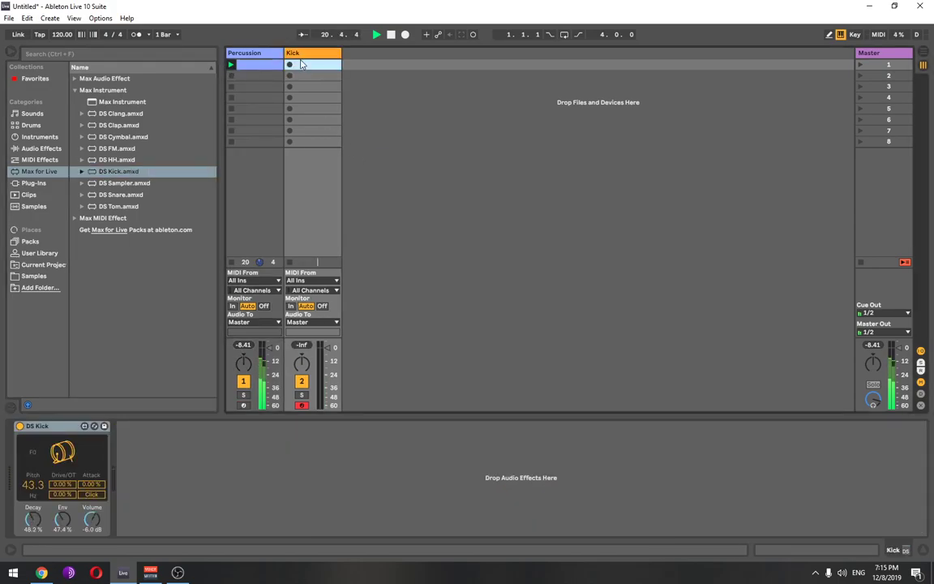
- Create a one-bar clip on the Kick track with an F3 note on each of the four beats
{"action": "double_click", "coordinate": [312, 64]}
{"action": "double_click", "coordinate": [204, 439]}
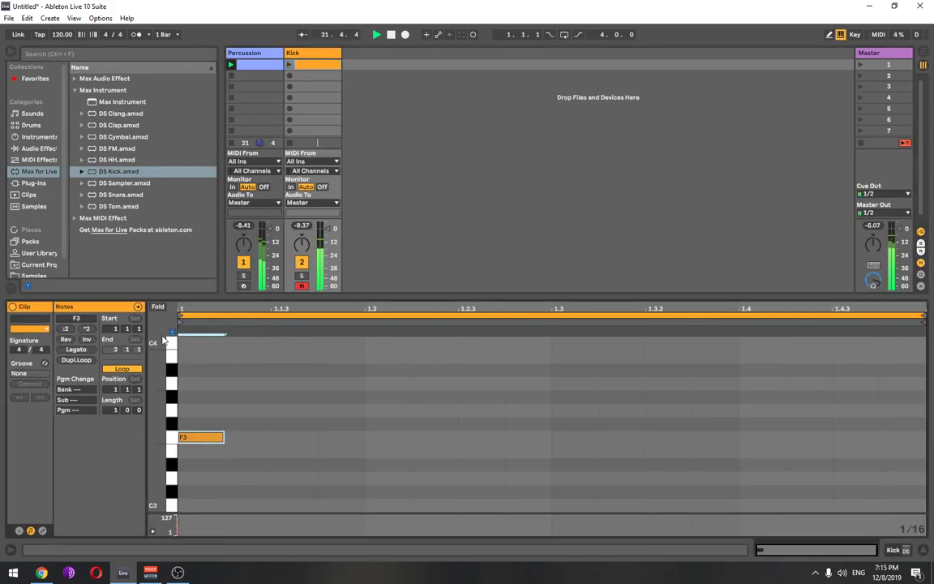
{"action": "double_click", "coordinate": [381, 438]}
{"action": "key", "text": "ctrl+d"}
{"action": "key", "text": "ctrl+d"}
{"action": "key", "text": "ctrl+d"}
{"action": "key", "text": "ctrl+z"}
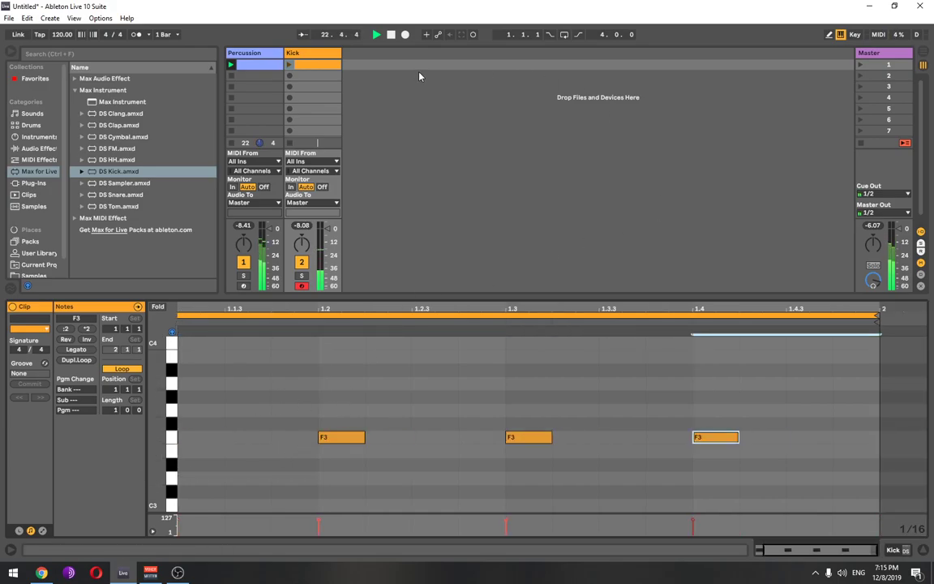
{"action": "key", "text": "shift+Tab"}
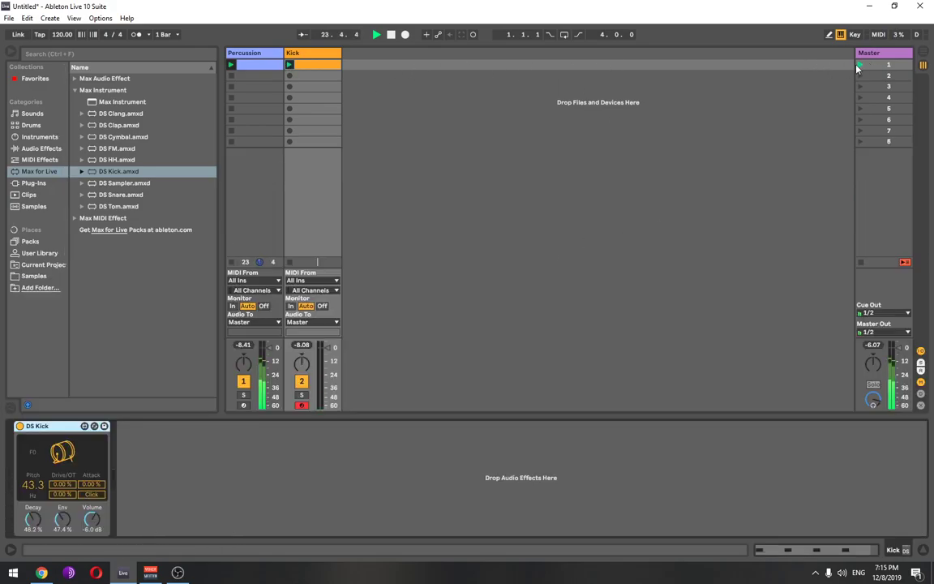
- Find the Analog synthesizer among the instruments and load it on a new track
{"action": "left_click", "coordinate": [253, 54]}
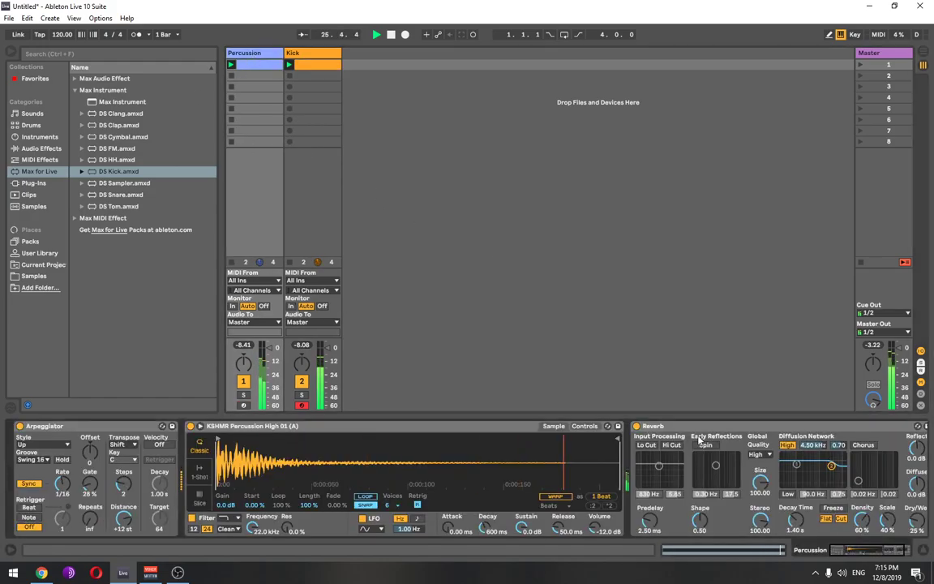
{"action": "left_click", "coordinate": [42, 148]}
{"action": "left_click", "coordinate": [44, 137]}
{"action": "left_click", "coordinate": [42, 148]}
{"action": "left_click", "coordinate": [44, 137]}
{"action": "left_click", "coordinate": [47, 149]}
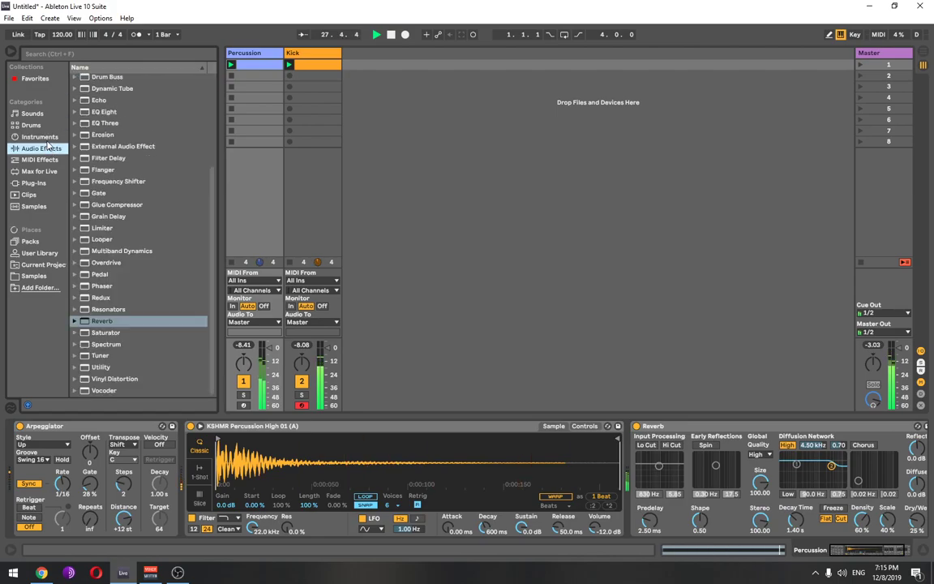
{"action": "left_click", "coordinate": [45, 137]}
{"action": "left_click", "coordinate": [45, 149]}
{"action": "left_click", "coordinate": [45, 137]}
{"action": "left_click_drag", "start_coordinate": [101, 78], "coordinate": [416, 94]}
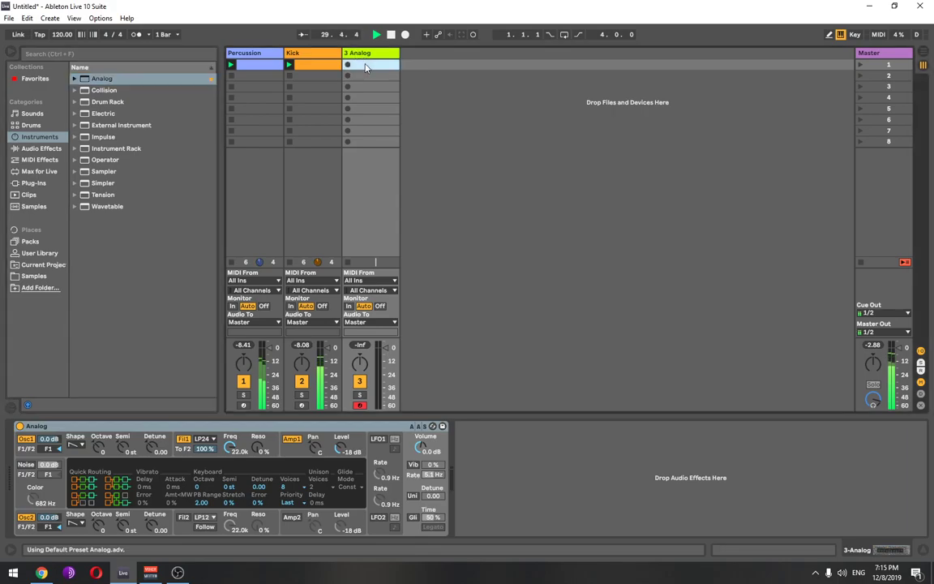
- Create a clip on the Analog track and place a chord of C2, C3 and E3 at its start
{"action": "double_click", "coordinate": [365, 64]}
{"action": "double_click", "coordinate": [196, 420]}
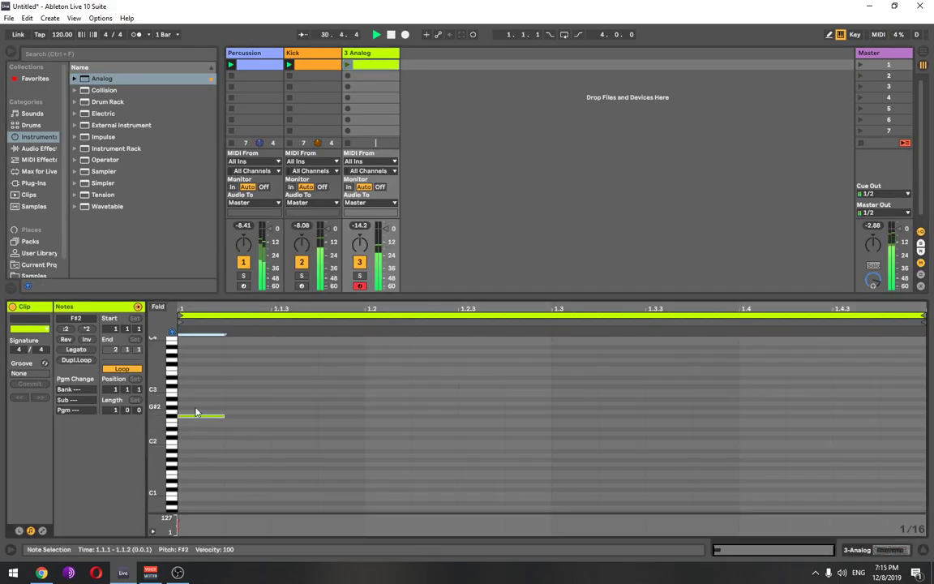
{"action": "left_click_drag", "start_coordinate": [196, 420], "coordinate": [197, 425]}
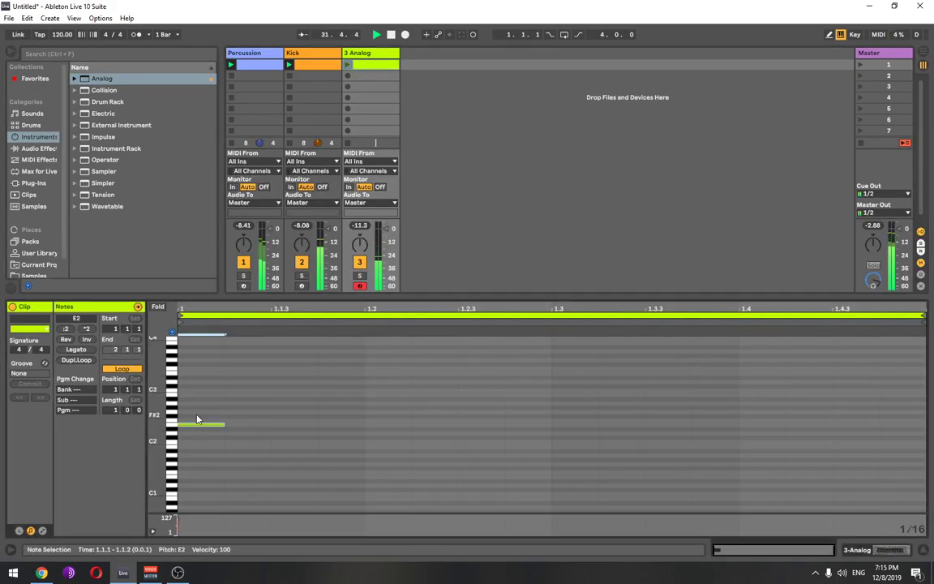
{"action": "double_click", "coordinate": [197, 403]}
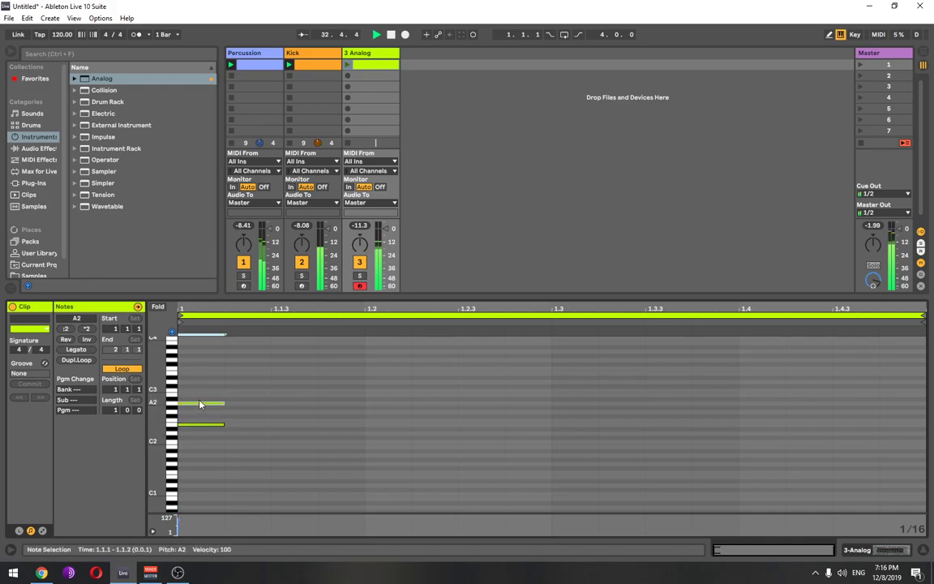
{"action": "double_click", "coordinate": [198, 378]}
{"action": "left_click_drag", "start_coordinate": [197, 379], "coordinate": [216, 418]}
{"action": "left_click", "coordinate": [249, 422]}
{"action": "key", "text": "shift+Up"}
{"action": "key", "text": "shift+Down"}
{"action": "key", "text": "Up"}
{"action": "key", "text": "Up"}
{"action": "key", "text": "Up"}
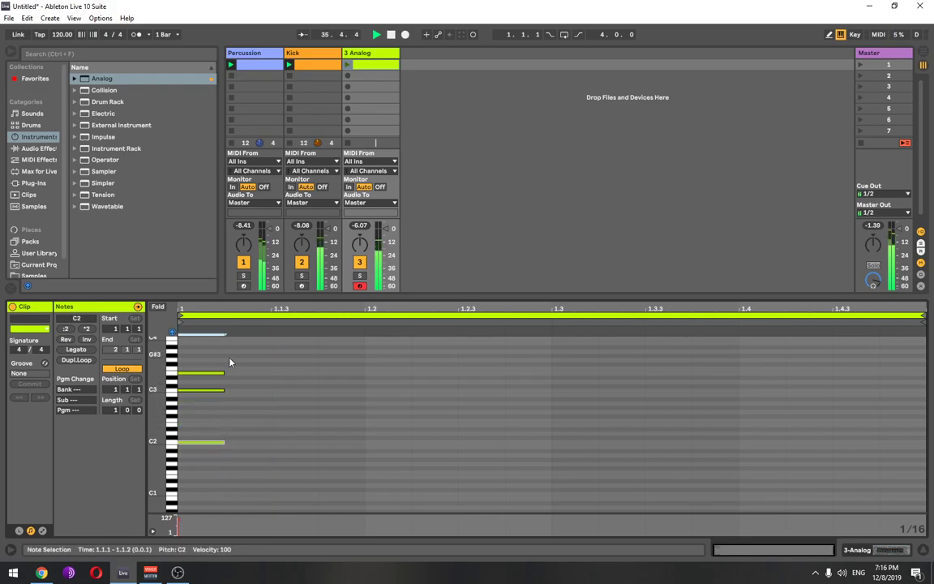
- Lower the chord's highest note to D#3 and extend all three notes across the full bar
{"action": "left_click", "coordinate": [238, 381]}
{"action": "key", "text": "ctrl+a"}
{"action": "mouse_move", "coordinate": [227, 373]}
{"action": "left_mouse_down"}
{"action": "mouse_move", "coordinate": [221, 387]}
{"action": "mouse_move", "coordinate": [219, 374]}
{"action": "left_mouse_up"}
{"action": "key", "text": "Down"}
{"action": "key", "text": "ctrl+a"}
{"action": "left_click_drag", "start_coordinate": [224, 442], "coordinate": [909, 460]}
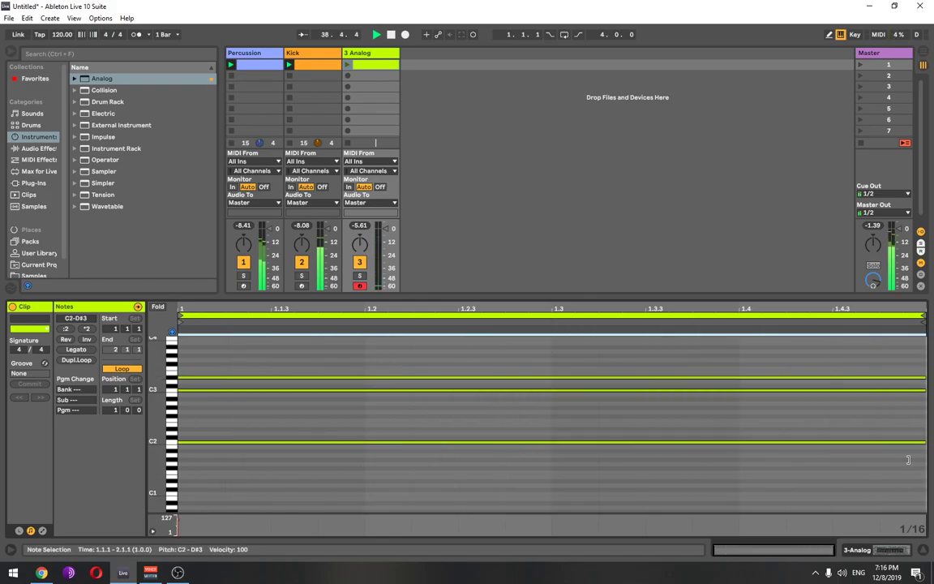
- Rename the Analog track as Arpe and add the Arpeggiator MIDI effect to it
{"action": "left_click", "coordinate": [385, 264]}
{"action": "key", "text": "ctrl+r"}
{"action": "type", "text": "Arpe"}
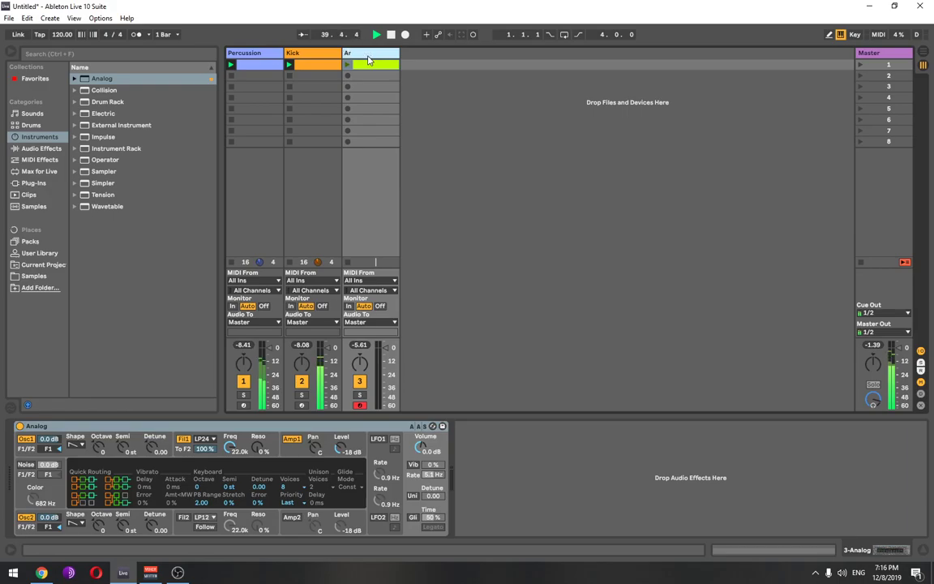
{"action": "left_click", "coordinate": [42, 171]}
{"action": "left_click", "coordinate": [44, 159]}
{"action": "double_click", "coordinate": [109, 78]}
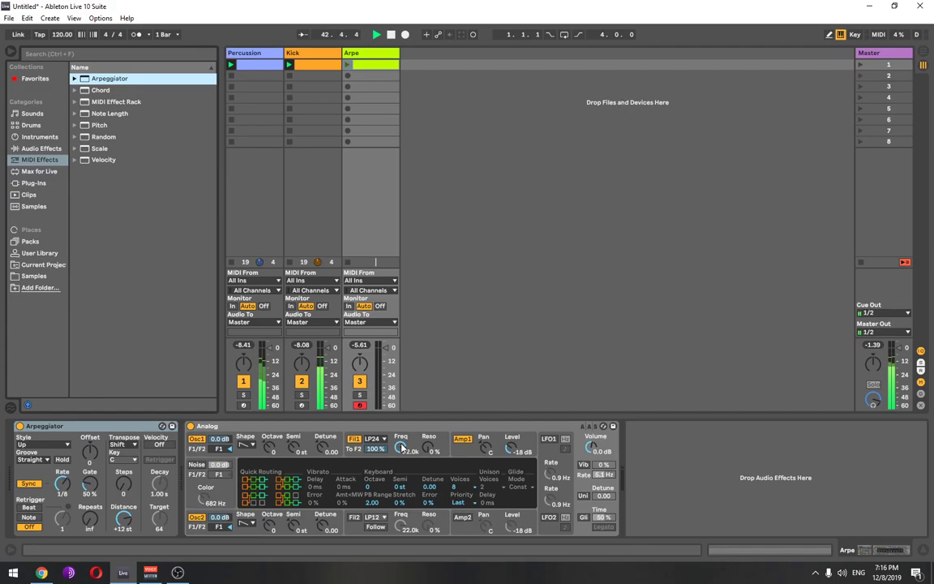
- Lower Analog's first filter frequency to 275 Hz and set the Arpe track's arpeggiator groove to Swing 16
{"action": "left_click_drag", "start_coordinate": [401, 447], "coordinate": [401, 502]}
{"action": "left_click", "coordinate": [34, 460]}
{"action": "left_click", "coordinate": [37, 487]}
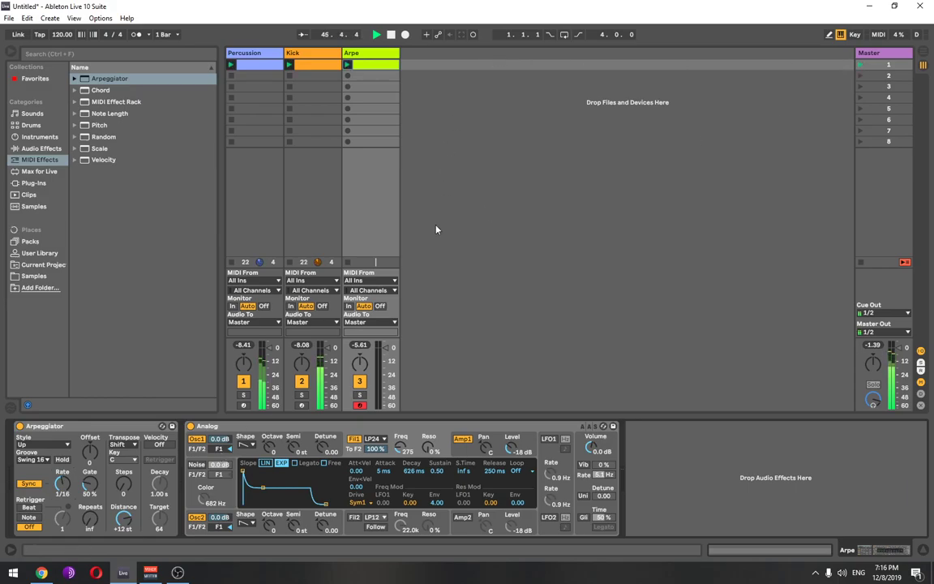
- Lower the Percussion sample's transposition to -4 st in its sampler controls, plus one further decrement
{"action": "left_click", "coordinate": [254, 68]}
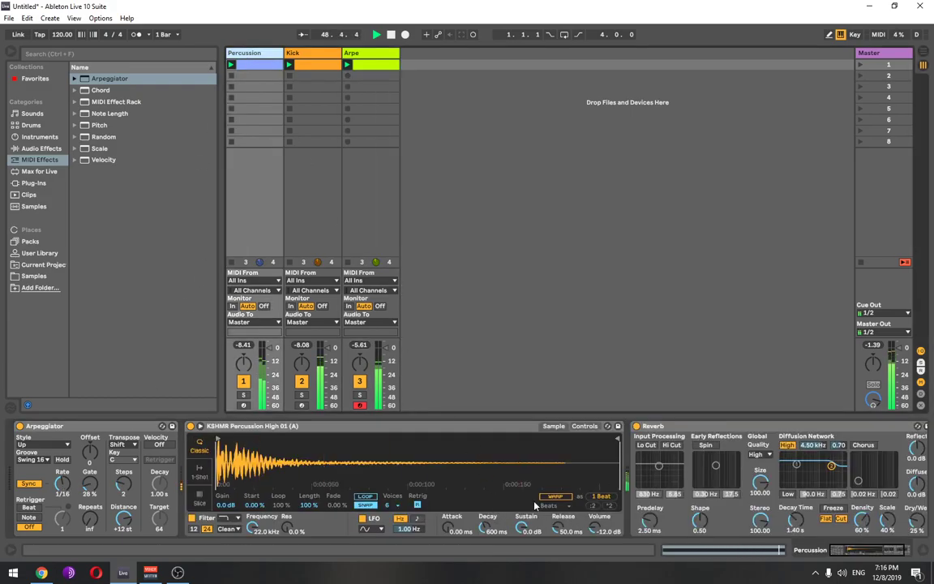
{"action": "left_click", "coordinate": [590, 426]}
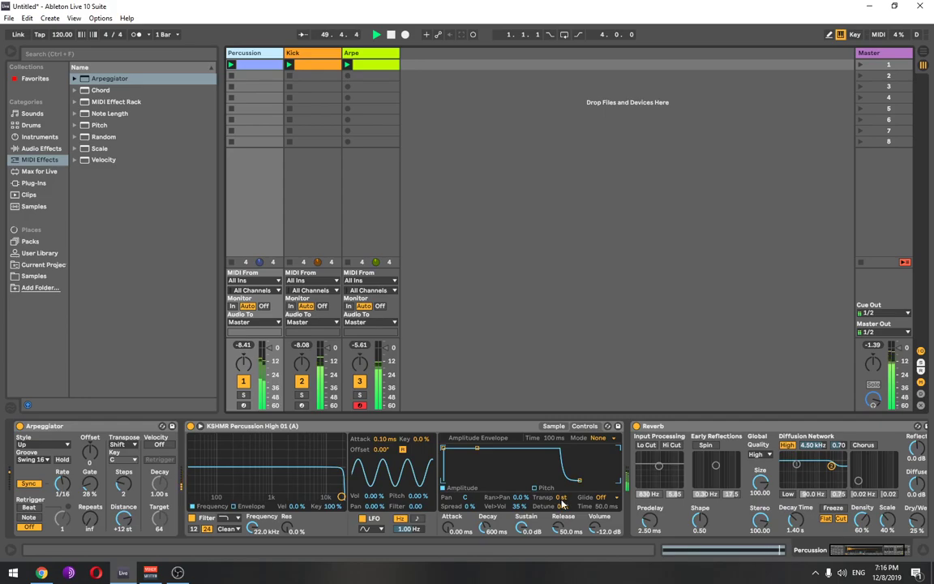
{"action": "left_click_drag", "start_coordinate": [561, 501], "coordinate": [562, 498]}
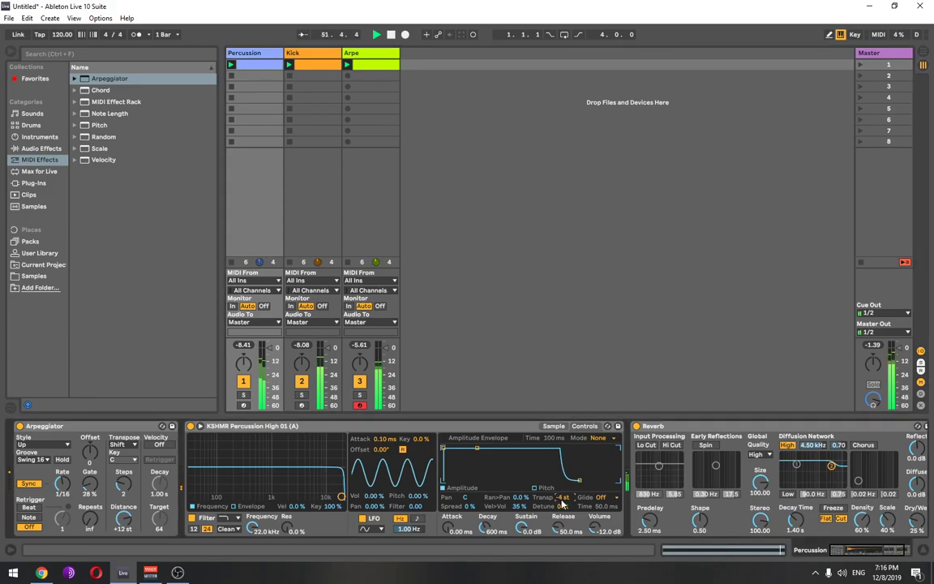
{"action": "key", "text": "Down"}
- Open the Arpe clip and set its loop length to 4 bars, pulling the loop back to 1 bar
{"action": "left_click", "coordinate": [359, 54]}
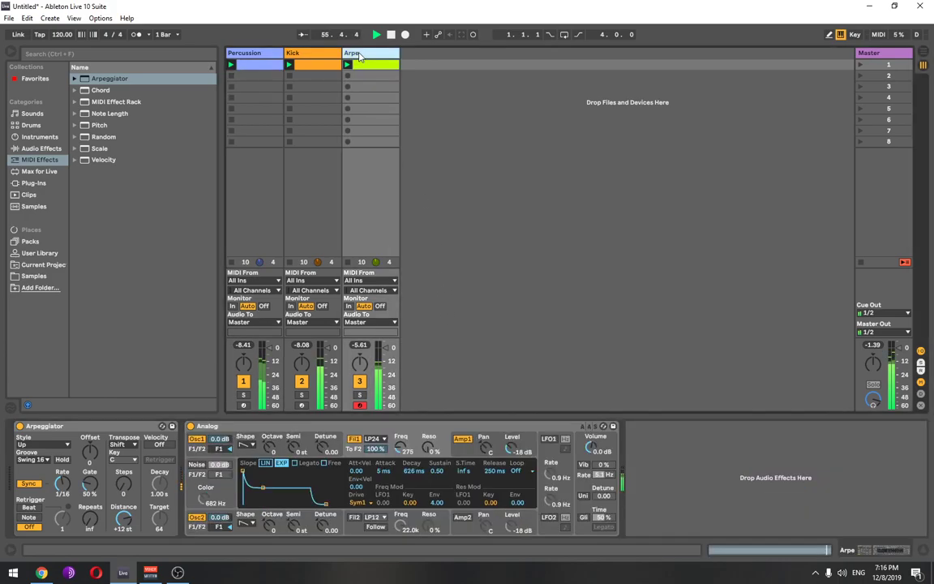
{"action": "double_click", "coordinate": [372, 68]}
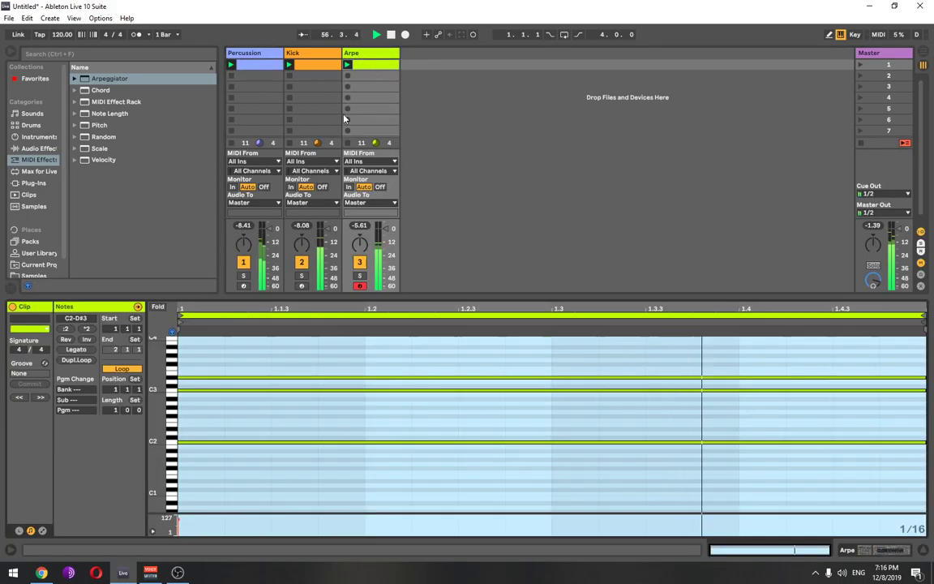
{"action": "left_click", "coordinate": [114, 412]}
{"action": "type", "text": "4"}
{"action": "key", "text": "Return"}
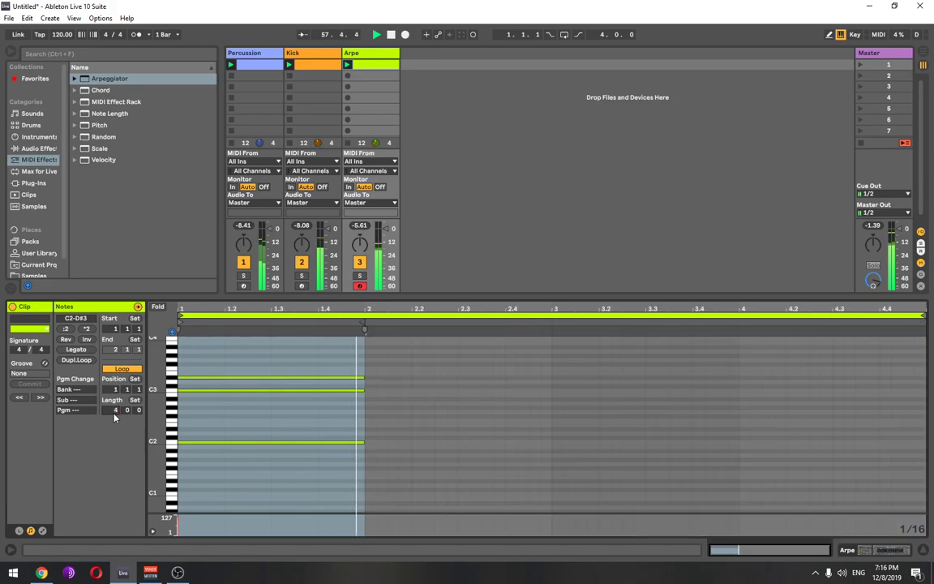
{"action": "left_click_drag", "start_coordinate": [880, 315], "coordinate": [365, 315]}
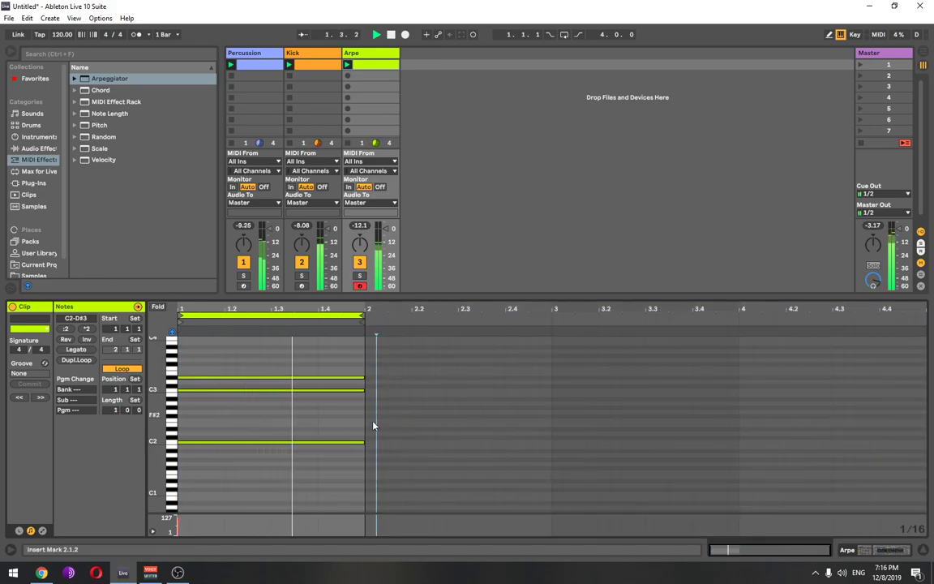
- Add bass notes G#1, A#1 and G1 in bars 2, 3 and 4, each extended to a full bar
{"action": "double_click", "coordinate": [370, 459]}
{"action": "double_click", "coordinate": [556, 450]}
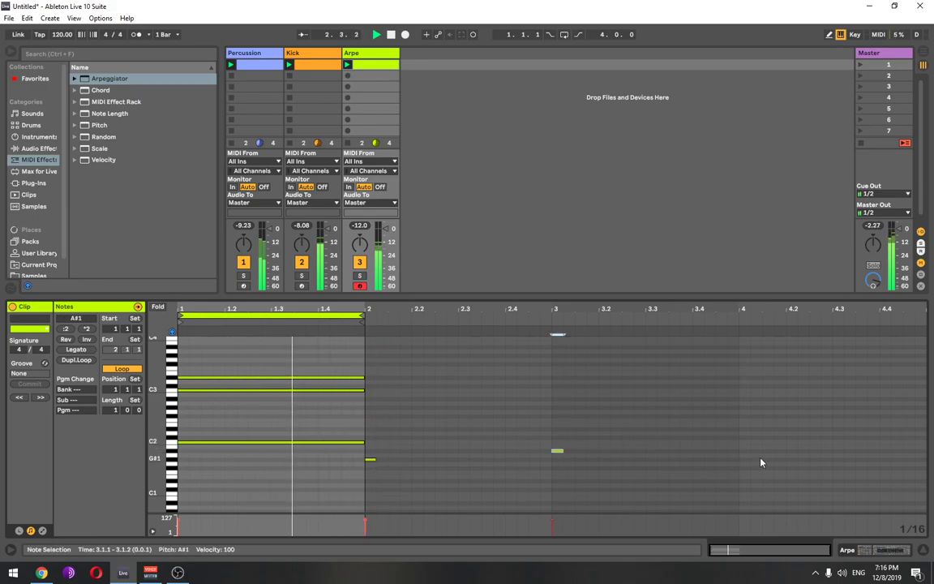
{"action": "double_click", "coordinate": [744, 463]}
{"action": "left_click_drag", "start_coordinate": [839, 427], "coordinate": [183, 487]}
{"action": "left_click_drag", "start_coordinate": [373, 442], "coordinate": [927, 467]}
- Copy the three new bass notes one octave higher and extend the clip's loop over all four bars, to length 4.0.2
{"action": "key", "text": "ctrl+c"}
{"action": "key", "text": "ctrl+v"}
{"action": "key", "text": "shift+Up"}
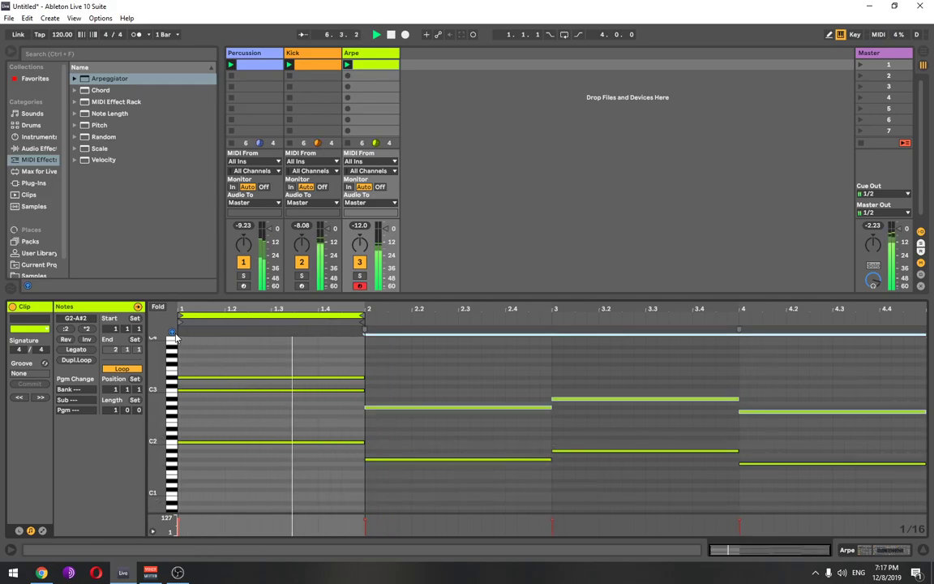
{"action": "left_click", "coordinate": [329, 335]}
{"action": "left_click_drag", "start_coordinate": [363, 315], "coordinate": [929, 355]}
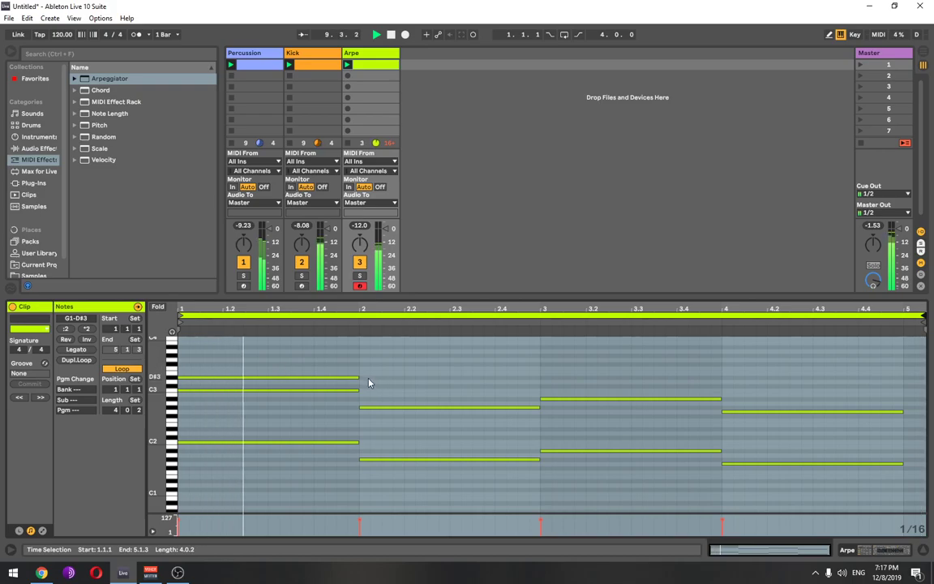
- Add a D#3 note spanning the whole of bar 2 in the Arpe clip
{"action": "double_click", "coordinate": [368, 379]}
{"action": "left_click_drag", "start_coordinate": [371, 381], "coordinate": [542, 383]}
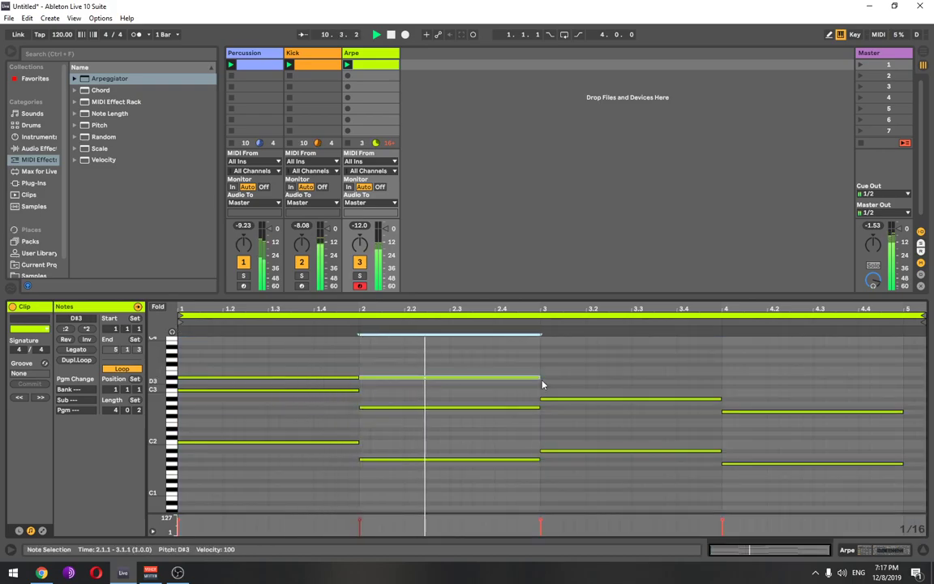
{"action": "left_click", "coordinate": [552, 379]}
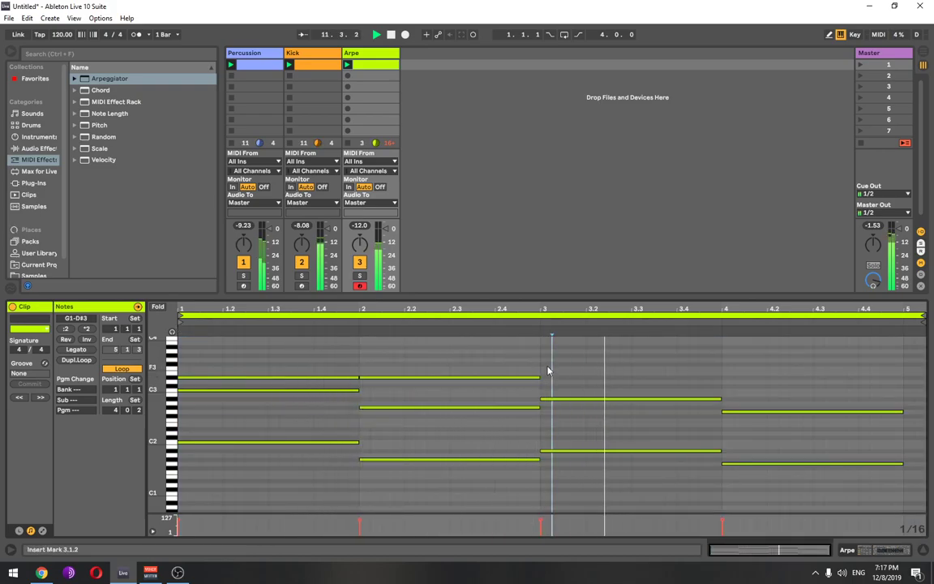
- Add a G3 note spanning the whole of bar 3 and trim the Arpe clip's loop to exactly 4 bars
{"action": "double_click", "coordinate": [556, 361]}
{"action": "left_click_drag", "start_coordinate": [552, 361], "coordinate": [721, 361]}
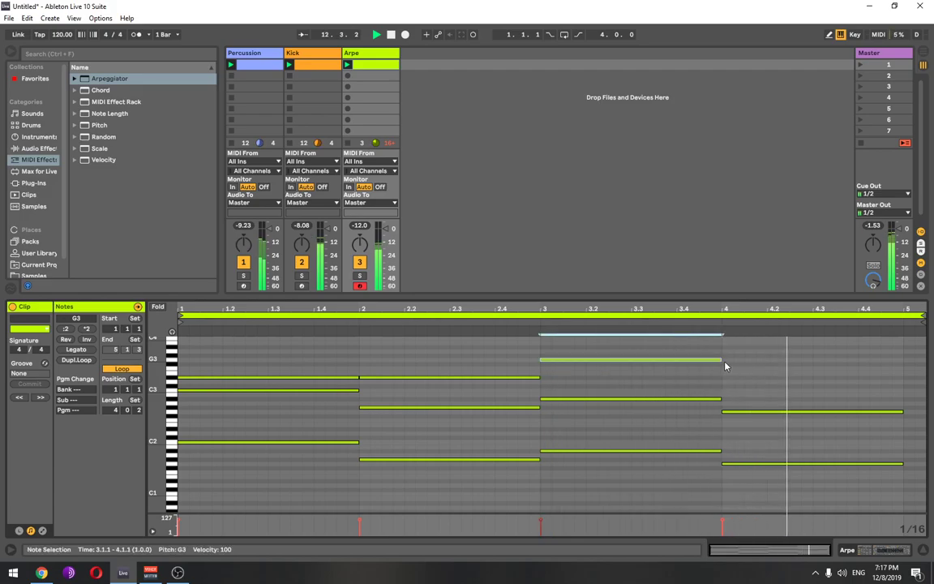
{"action": "left_click", "coordinate": [909, 313]}
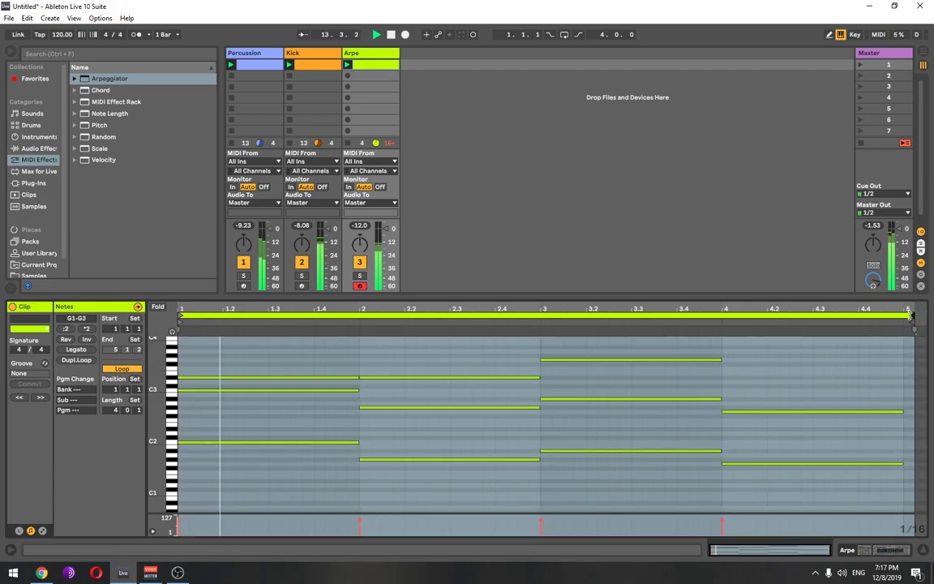
- Add an F3 note spanning the whole of bar 4 and lower the highest note in bar 3 to D3
{"action": "left_click", "coordinate": [729, 373]}
{"action": "double_click", "coordinate": [728, 370]}
{"action": "left_click_drag", "start_coordinate": [732, 368], "coordinate": [902, 372]}
{"action": "left_click_drag", "start_coordinate": [677, 359], "coordinate": [682, 389]}
{"action": "left_click", "coordinate": [760, 369]}
{"action": "left_click", "coordinate": [754, 390]}
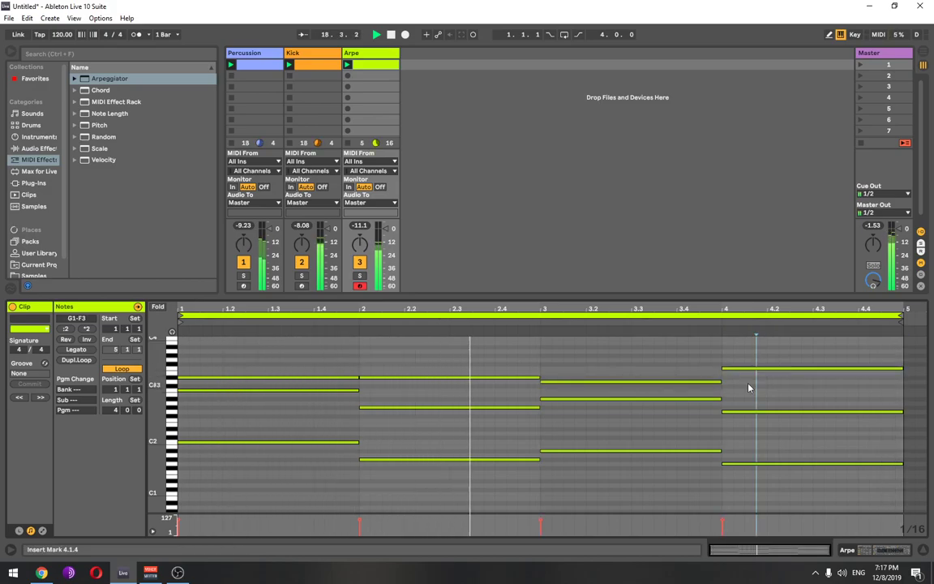
{"action": "left_click", "coordinate": [621, 359]}
- Add the Echo audio effect to the Arpe track, with Dry/Wet at 23%, Ping Pong mode and Reverb at 40%
{"action": "key", "text": "shift+Tab"}
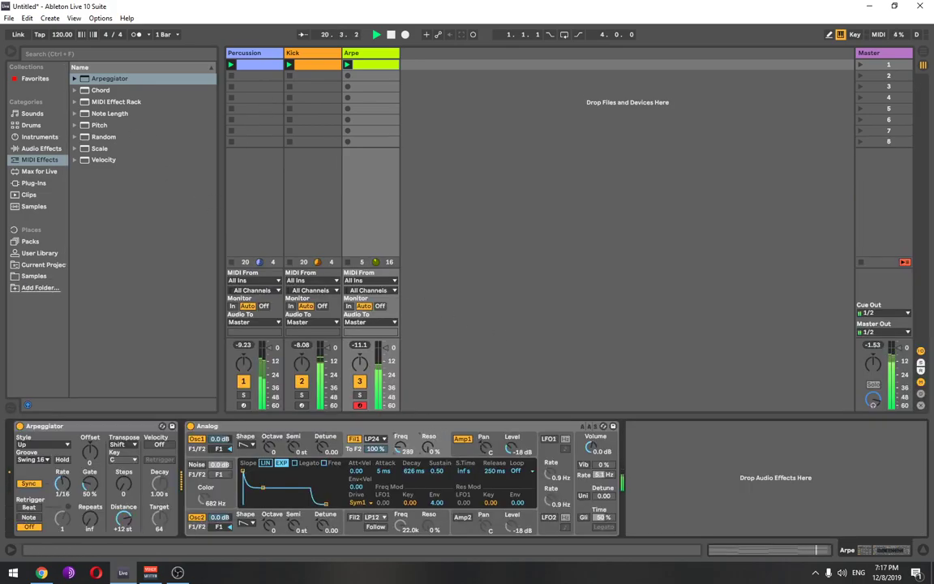
{"action": "left_click", "coordinate": [52, 151]}
{"action": "double_click", "coordinate": [91, 100]}
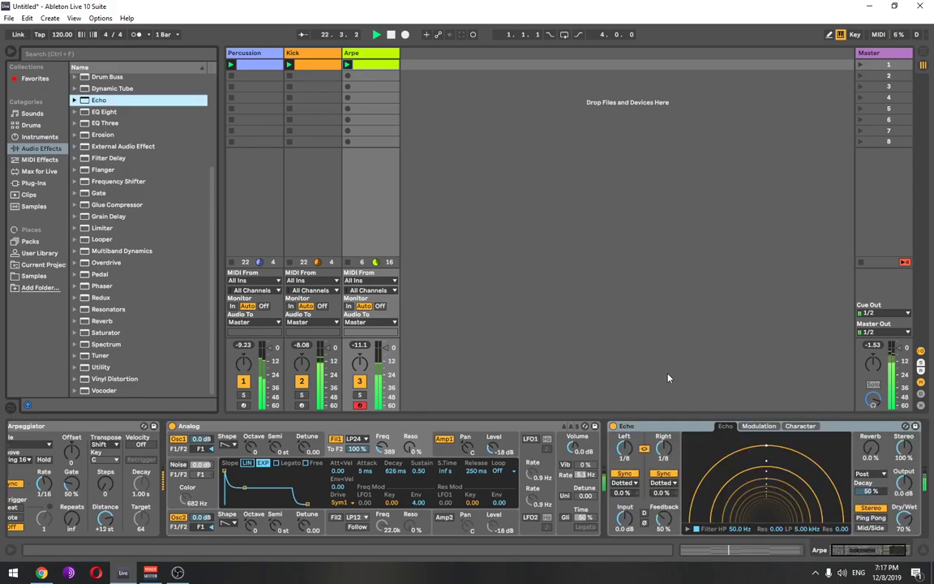
{"action": "mouse_move", "coordinate": [903, 519]}
{"action": "left_mouse_down"}
{"action": "mouse_move", "coordinate": [903, 548]}
{"action": "mouse_move", "coordinate": [903, 521]}
{"action": "left_mouse_up"}
{"action": "left_click", "coordinate": [870, 518]}
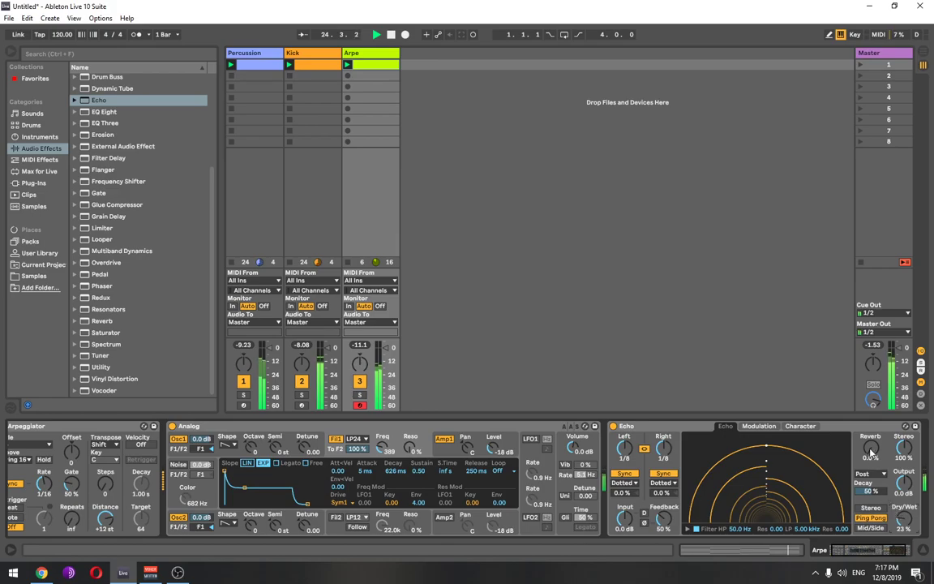
{"action": "left_click_drag", "start_coordinate": [870, 447], "coordinate": [871, 432]}
{"action": "left_click", "coordinate": [325, 52]}
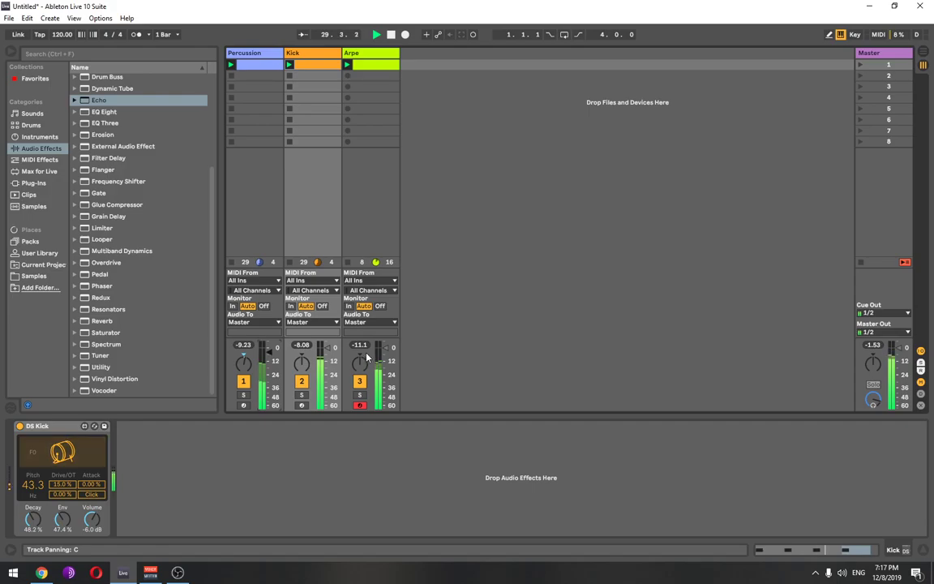
{"action": "left_click", "coordinate": [317, 55]}
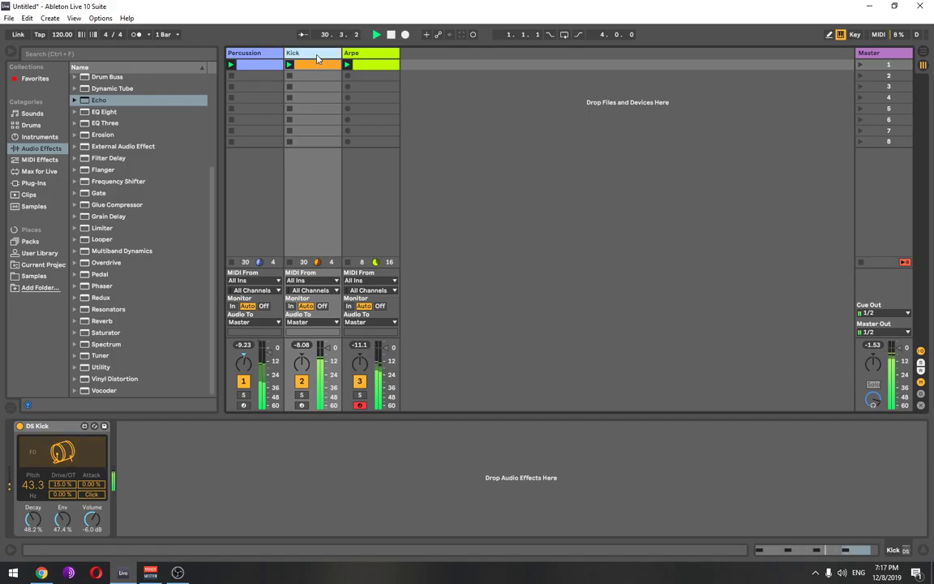
- Set the Gate of the Arpe track's Arpeggiator to 28% and stop playback
{"action": "left_click", "coordinate": [364, 54]}
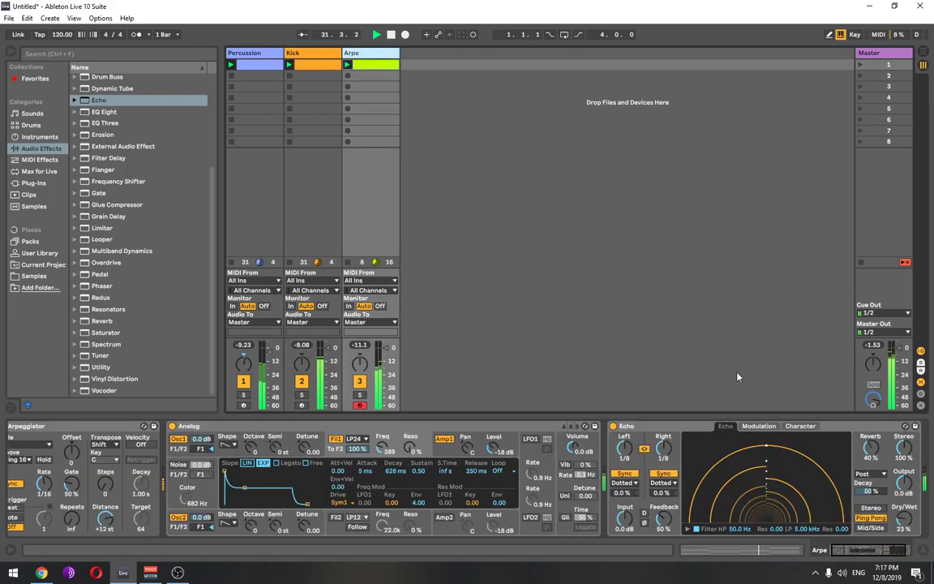
{"action": "left_click_drag", "start_coordinate": [842, 548], "coordinate": [817, 548]}
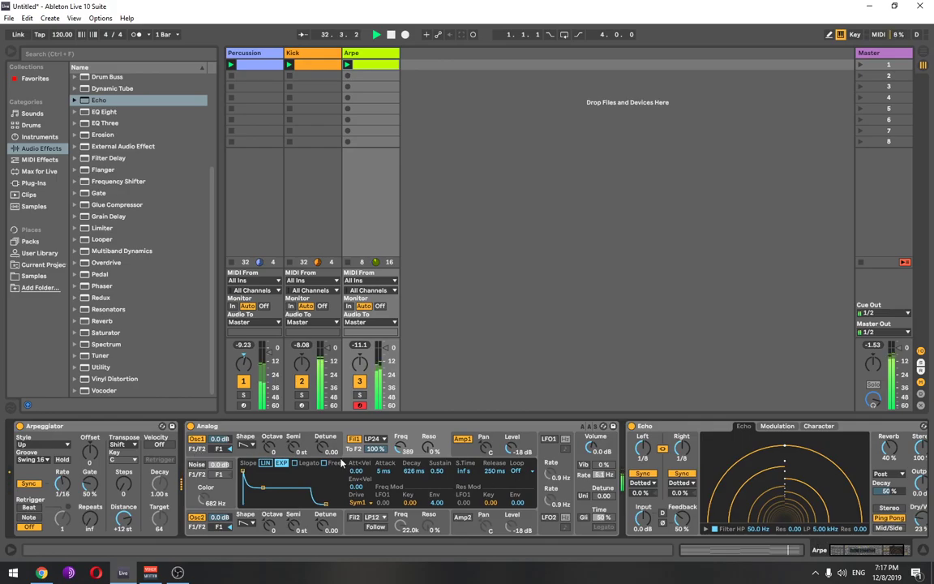
{"action": "left_click_drag", "start_coordinate": [88, 485], "coordinate": [97, 493]}
{"action": "key", "text": "space"}
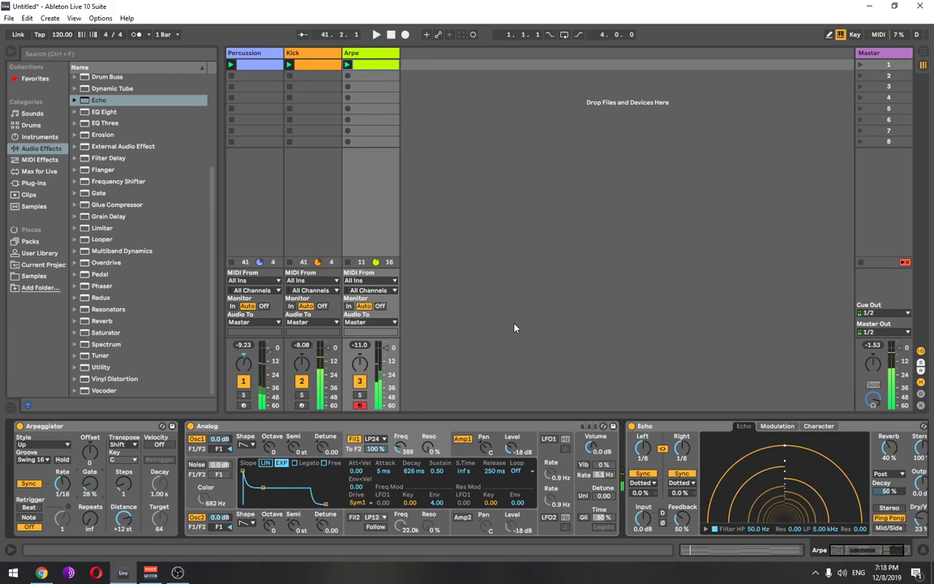